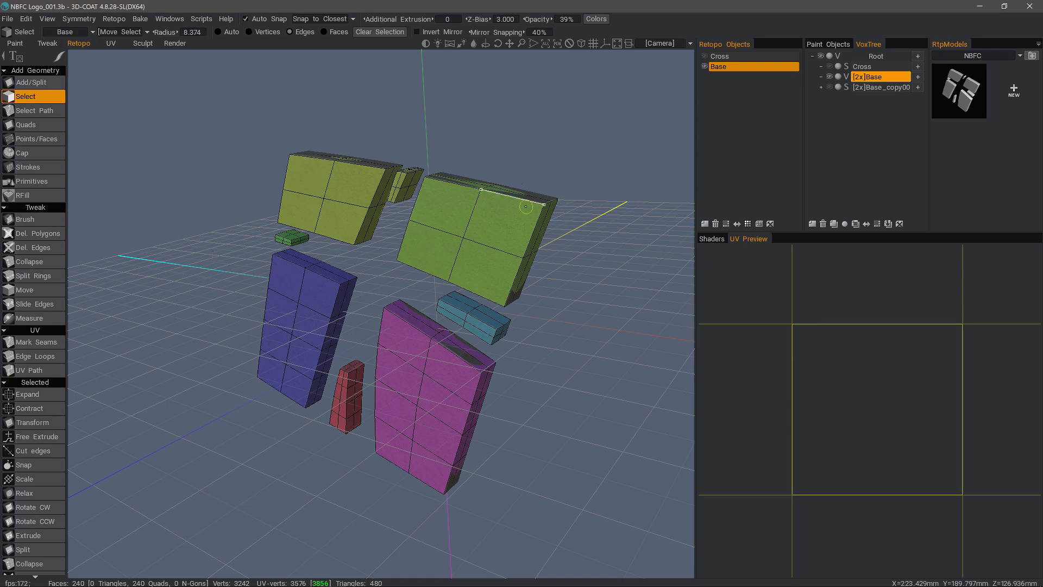
# Select the sharp edges of the Base retopo mesh with a 45-degree crease angle, limited to the current group and UV-set.
pyautogui.moveTo(226, 292); pyautogui.dragTo(224, 285, button='middle')
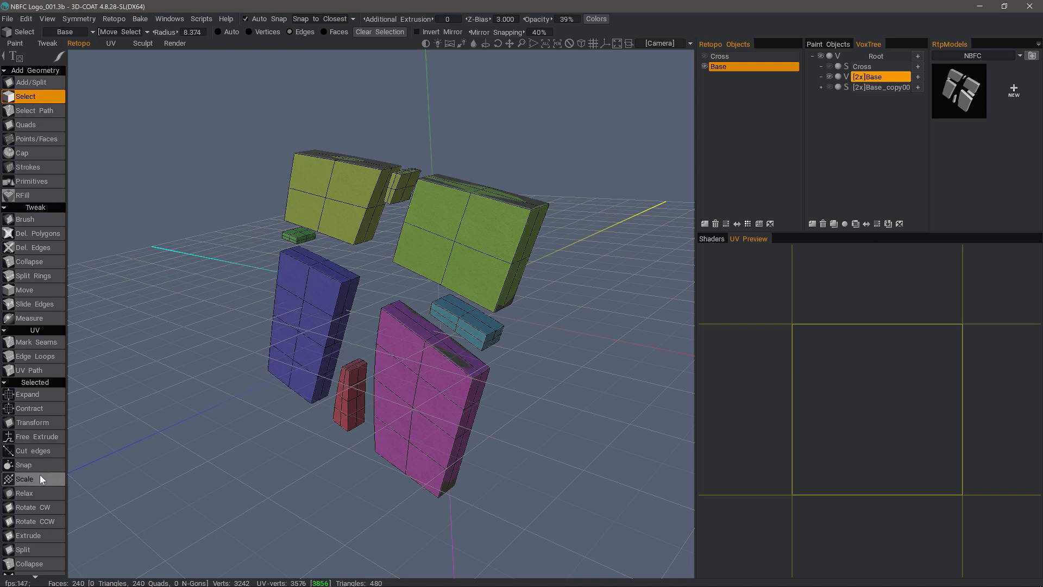
pyautogui.scroll(-5, 41, 475)
pyautogui.click(34, 145)
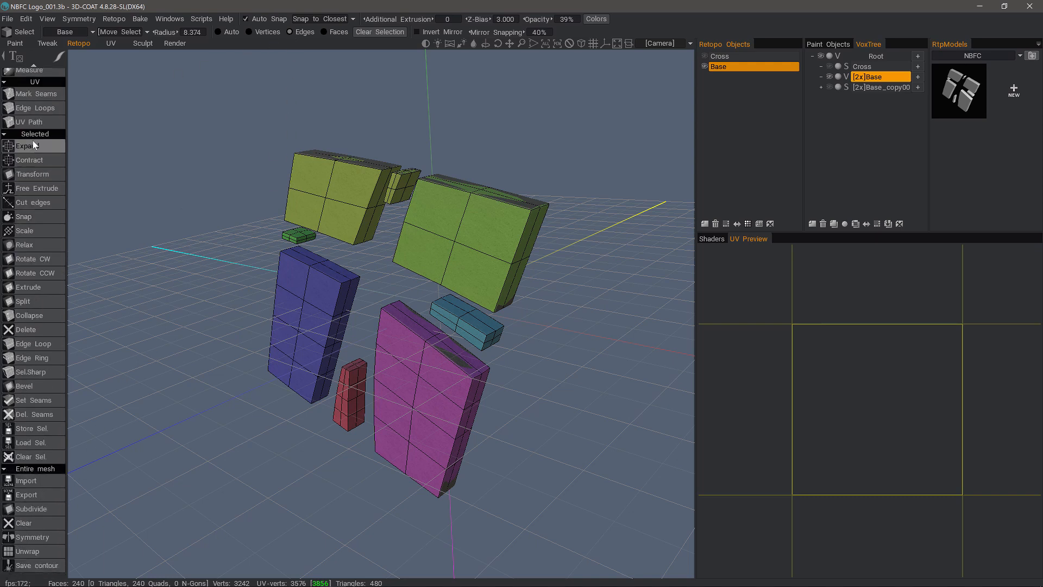
pyautogui.click(34, 373)
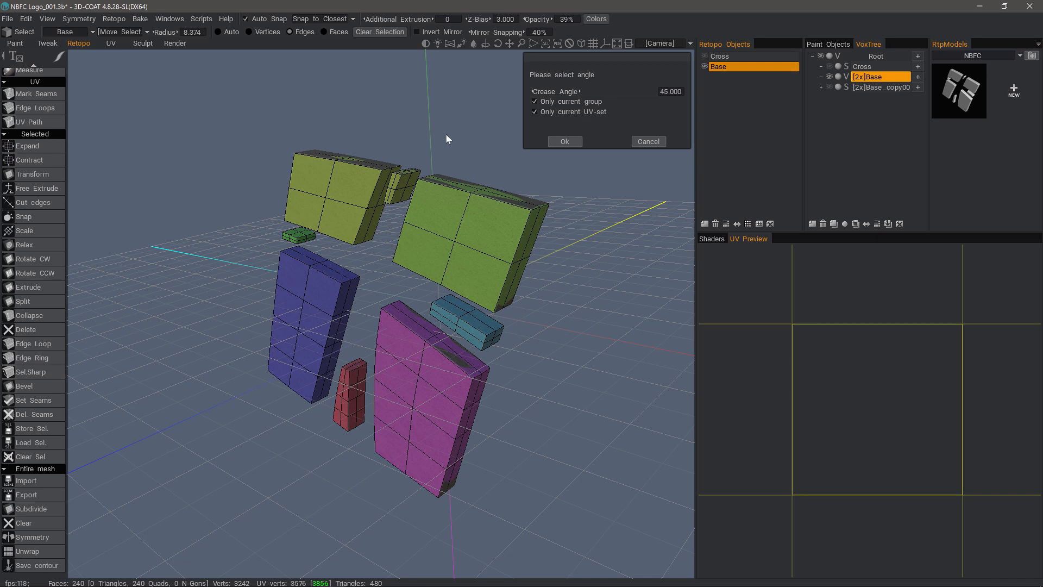
pyautogui.moveTo(579, 91)
pyautogui.mouseDown()
pyautogui.moveTo(550, 93)
pyautogui.moveTo(565, 92)
pyautogui.mouseUp()
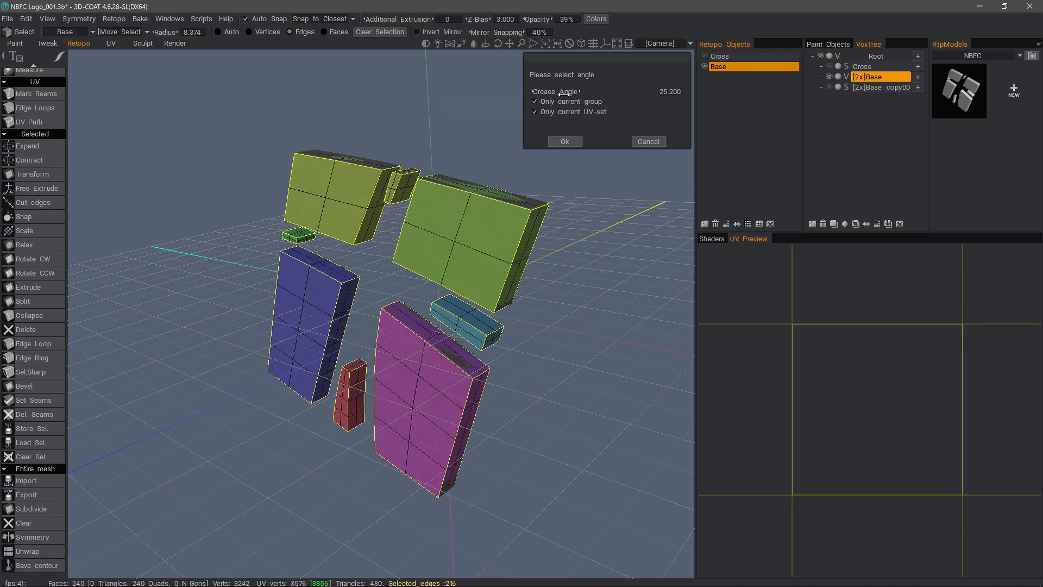
pyautogui.click(670, 90)
pyautogui.write('45')
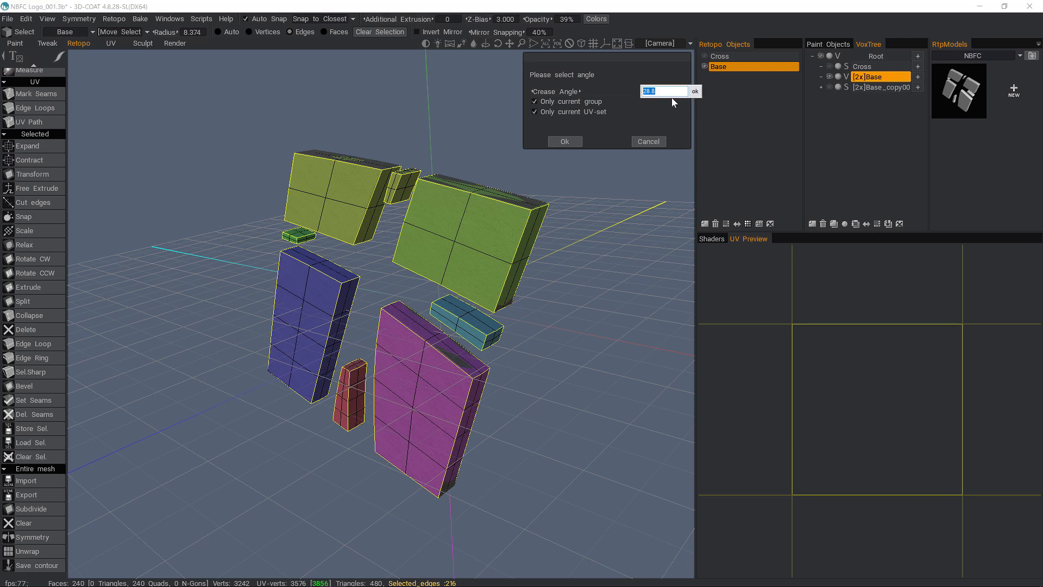
pyautogui.press('Return')
pyautogui.click(565, 140)
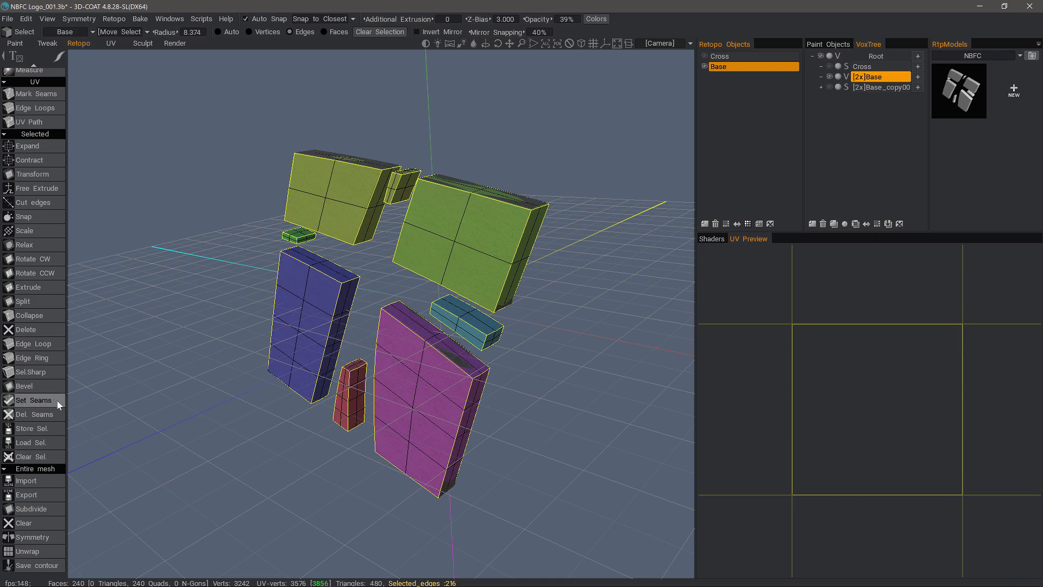
# Bevel the selected sharp edges of the Base mesh pieces.
pyautogui.click(39, 386)
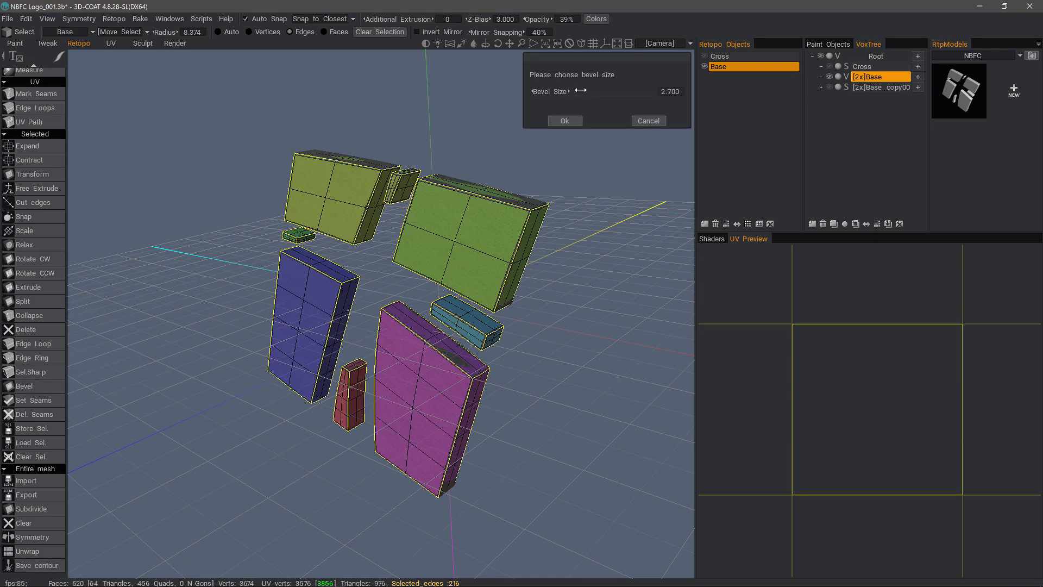
pyautogui.moveTo(571, 91)
pyautogui.mouseDown()
pyautogui.moveTo(630, 102)
pyautogui.moveTo(577, 96)
pyautogui.mouseUp()
pyautogui.click(568, 121)
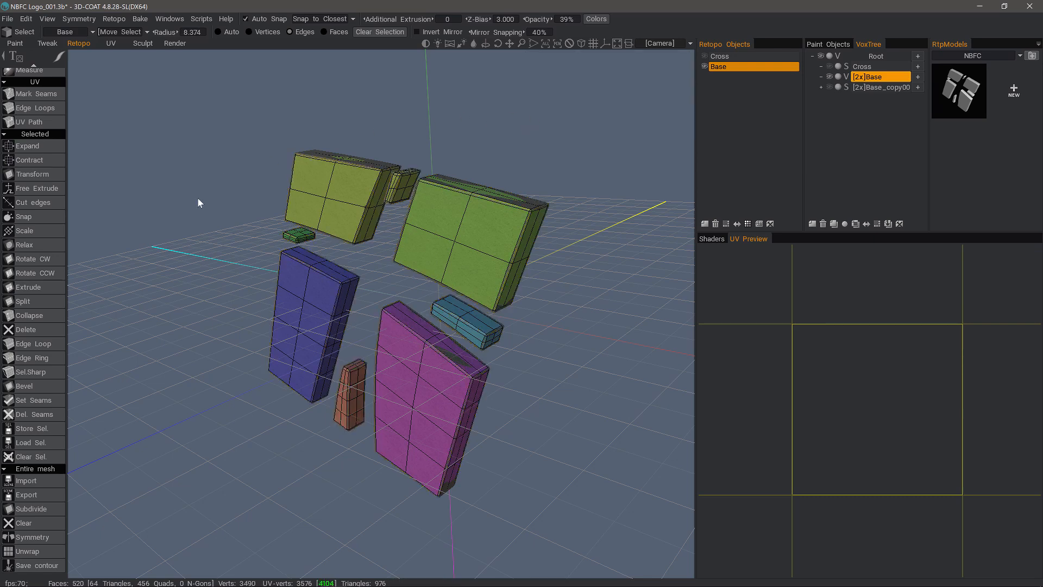
pyautogui.moveTo(197, 199); pyautogui.dragTo(198, 198)
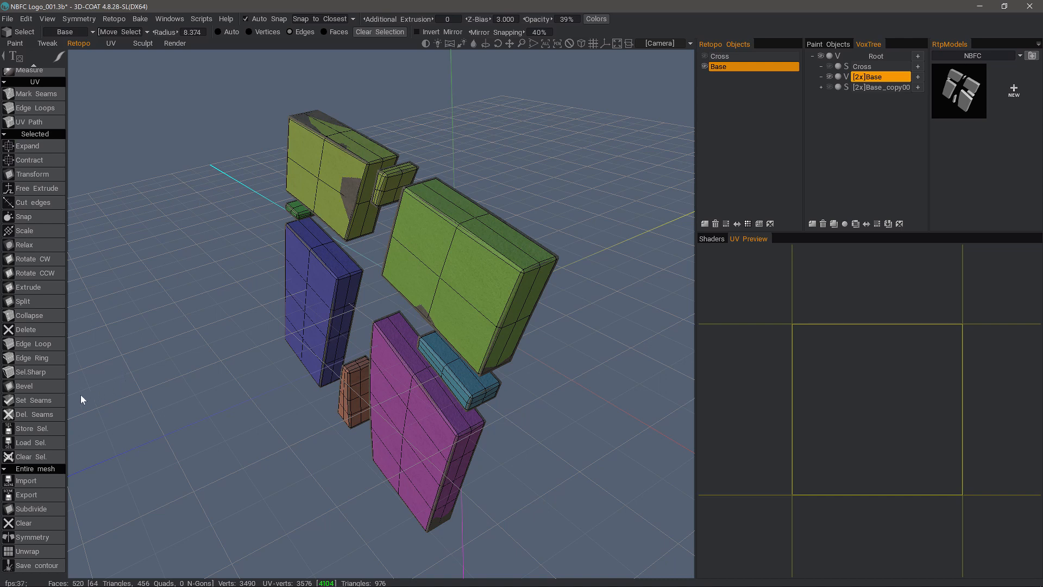
pyautogui.click(45, 375)
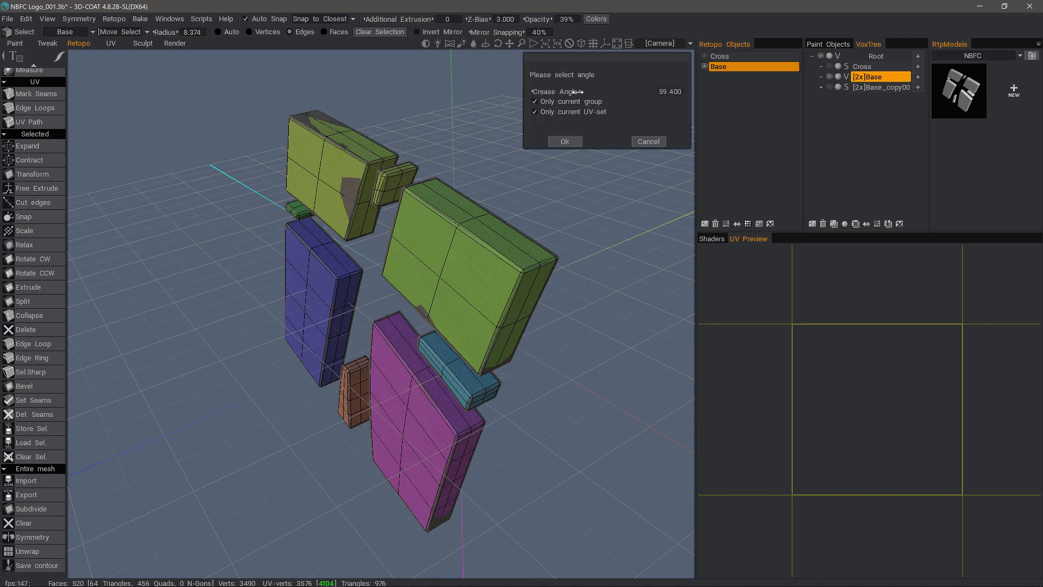
pyautogui.moveTo(577, 92); pyautogui.dragTo(566, 92)
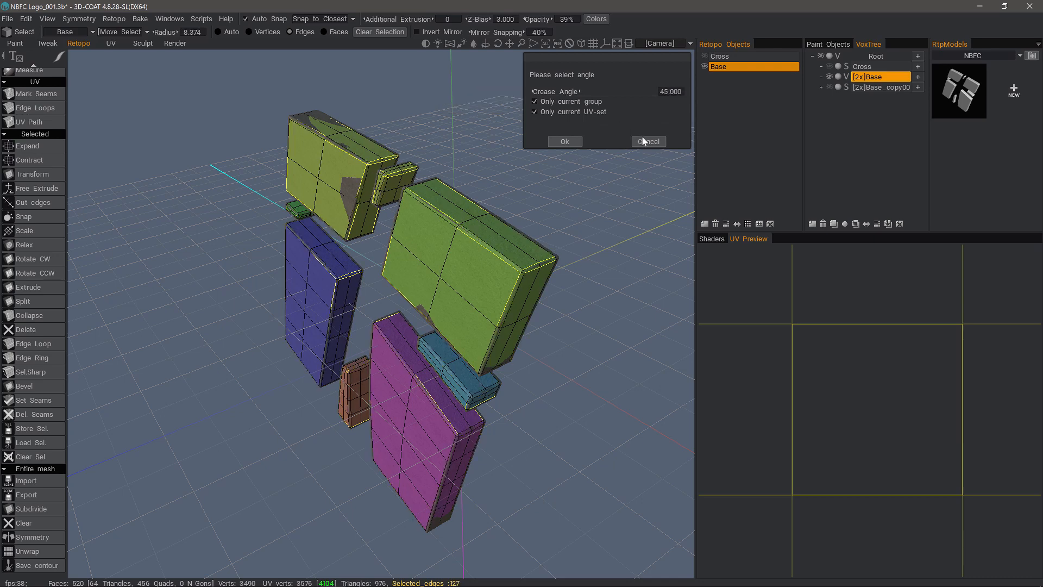
pyautogui.click(647, 141)
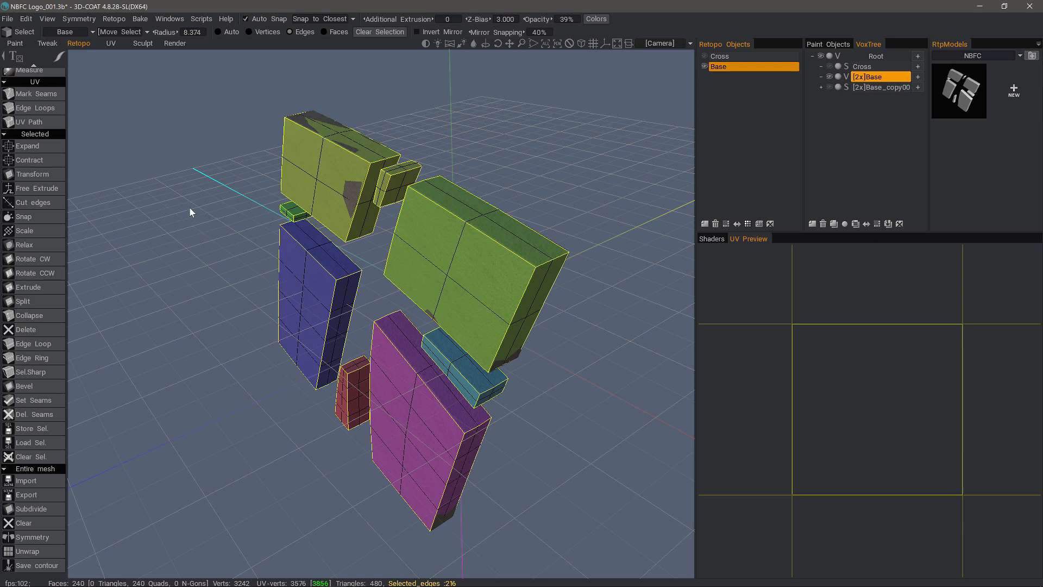
# Set UV seams along the selected sharp edges of the unbevelled Base mesh and unwrap it.
pyautogui.click(37, 401)
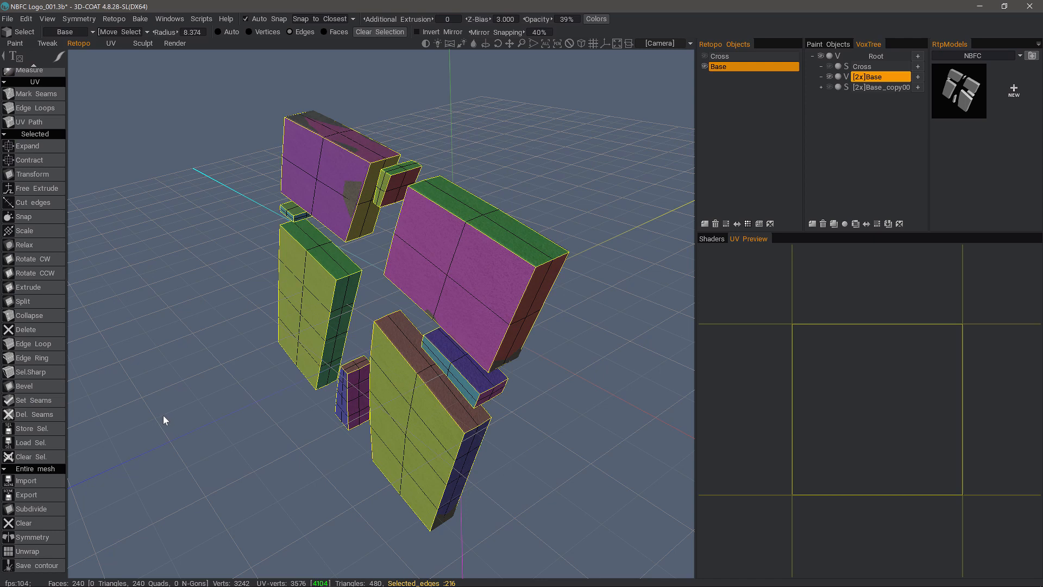
pyautogui.click(50, 105)
pyautogui.click(37, 93)
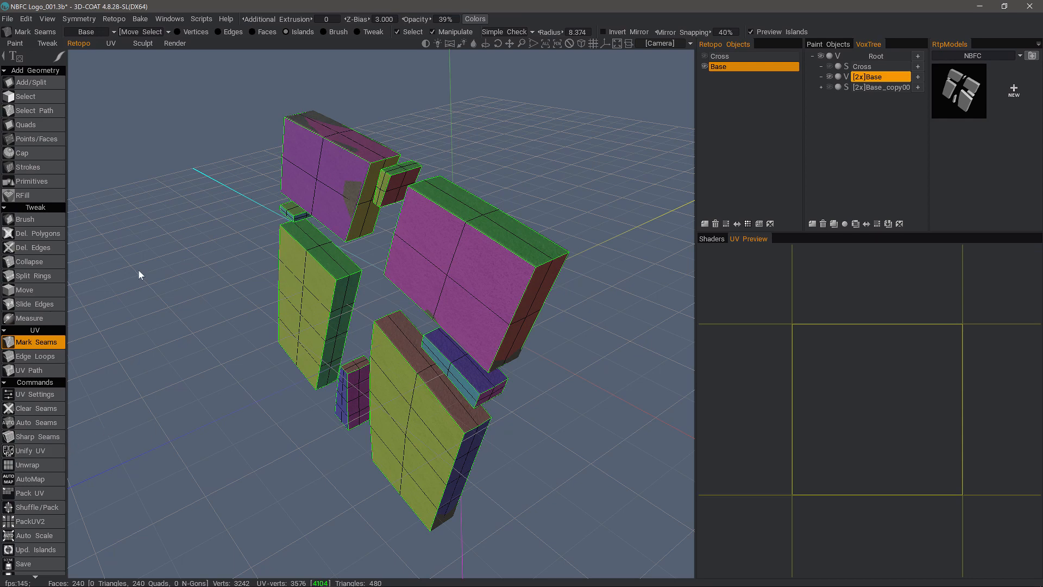
pyautogui.click(38, 465)
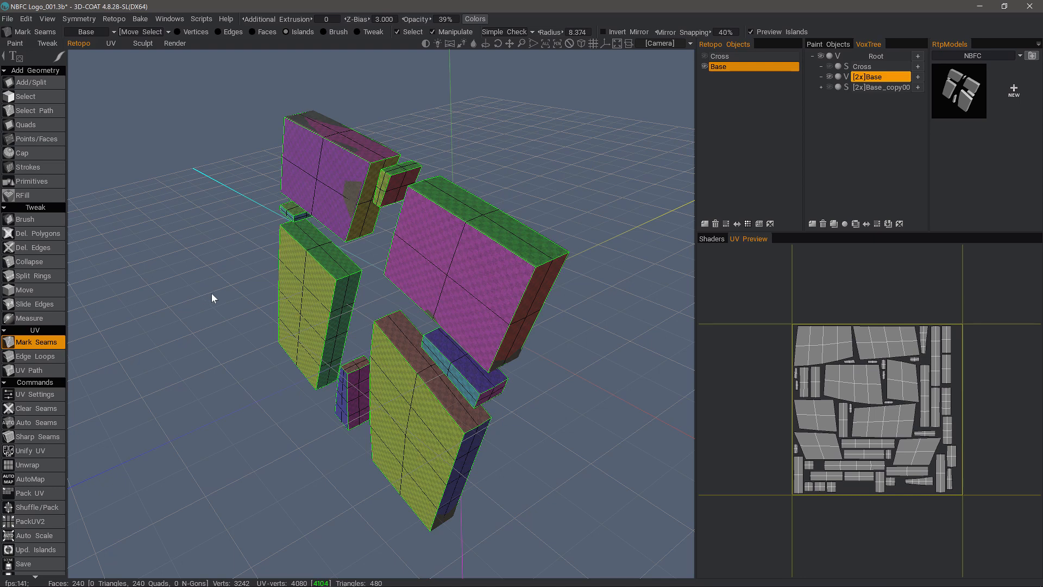
# Undo the unwrap and the seams set on the sharp edges.
pyautogui.hotkey('ctrl', 'z')
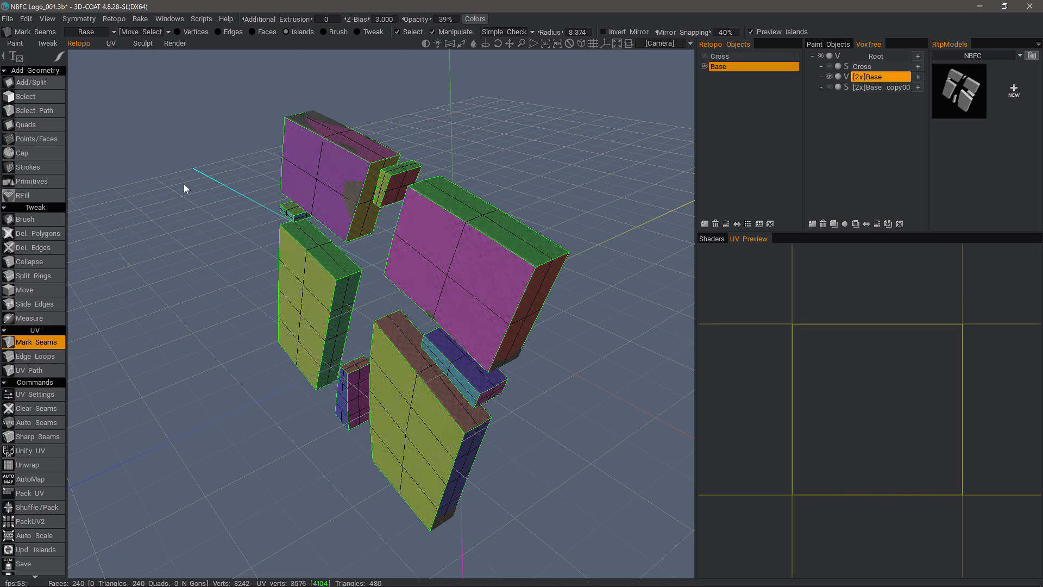
pyautogui.hotkey('ctrl', 'z')
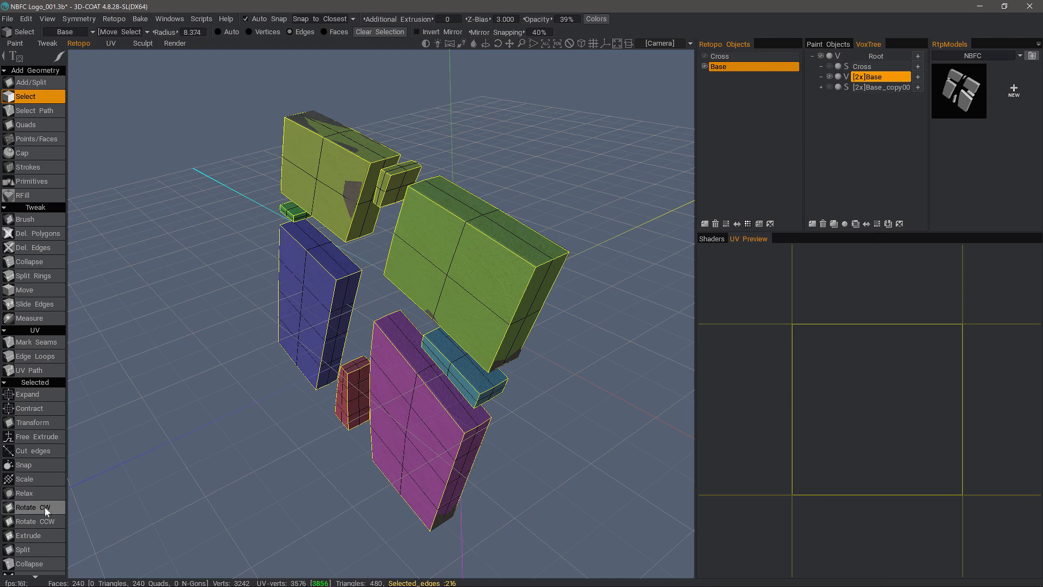
# Bevel the selected sharp edges of all Base mesh pieces with a bevel size of 2.5.
pyautogui.scroll(-5, 45, 500)
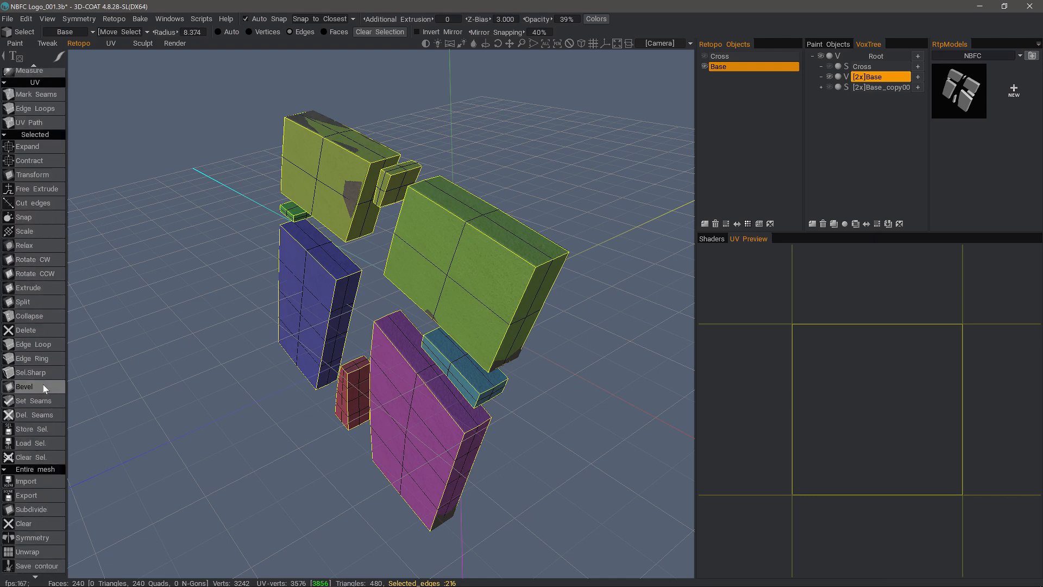
pyautogui.click(43, 386)
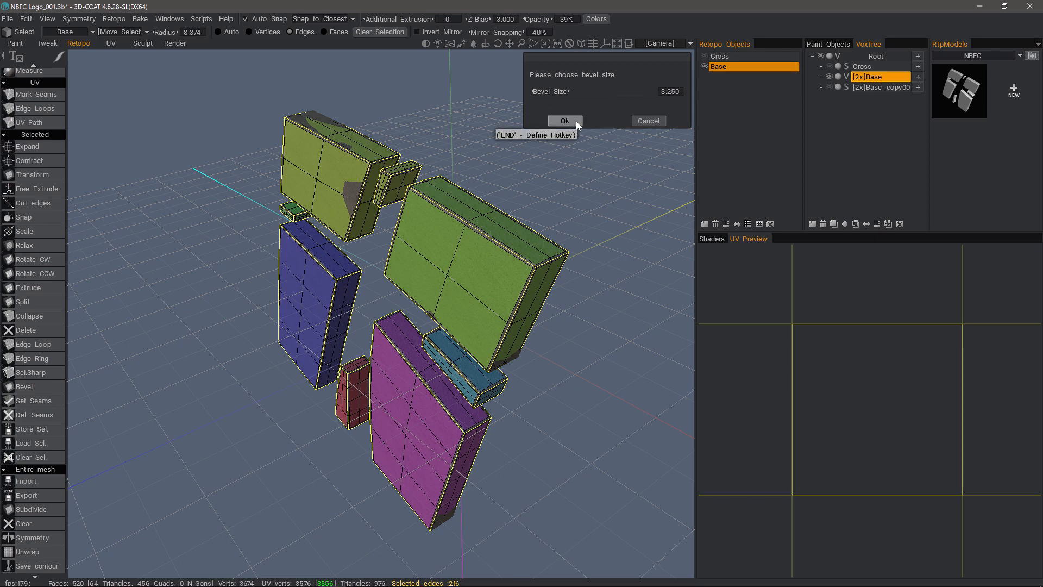
pyautogui.moveTo(580, 93); pyautogui.dragTo(579, 91)
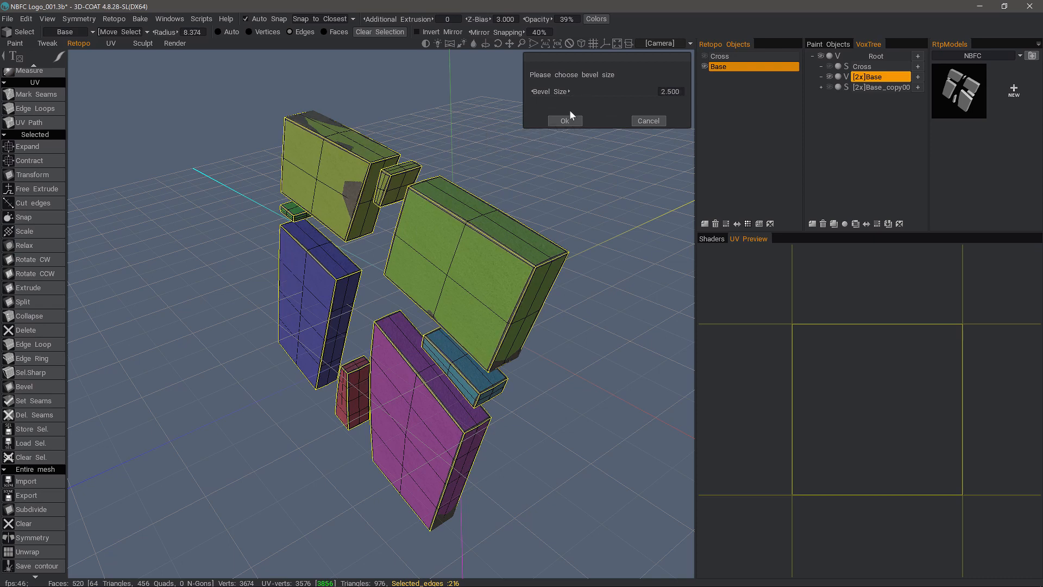
pyautogui.click(565, 121)
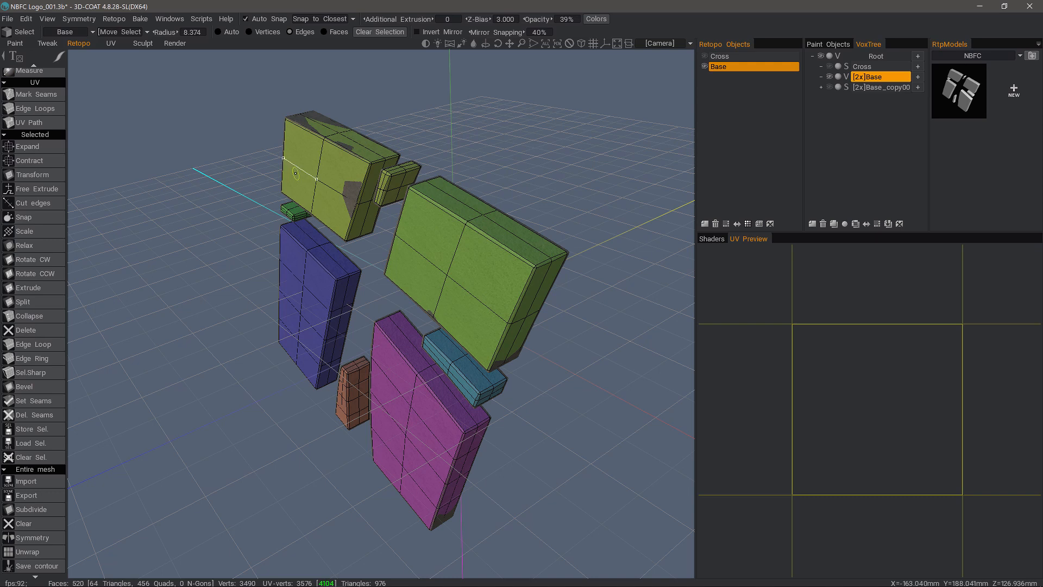
# Generate automatic UV seams on the bevelled Base mesh and unwrap it.
pyautogui.click(40, 92)
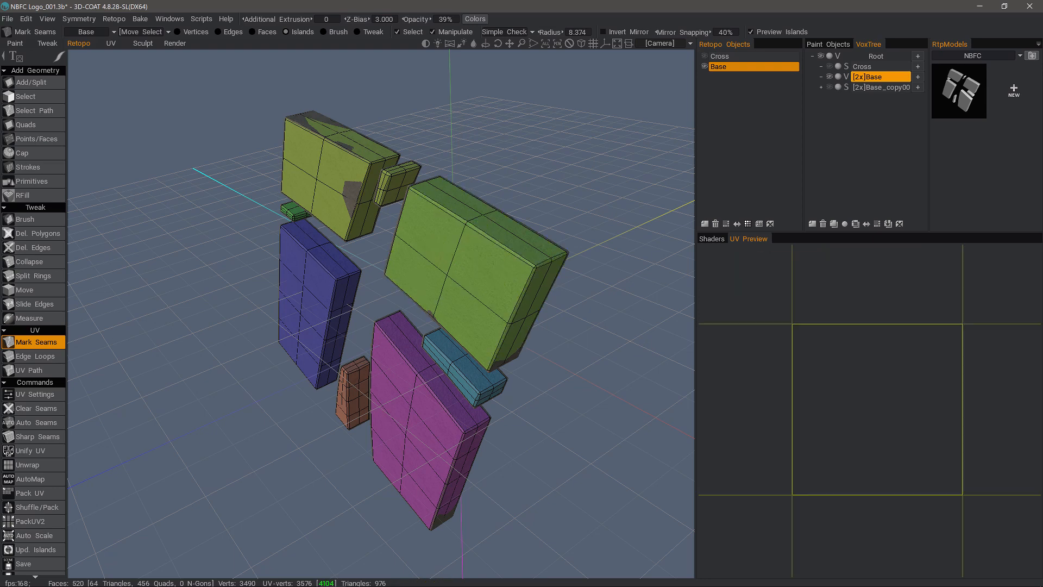
pyautogui.click(54, 357)
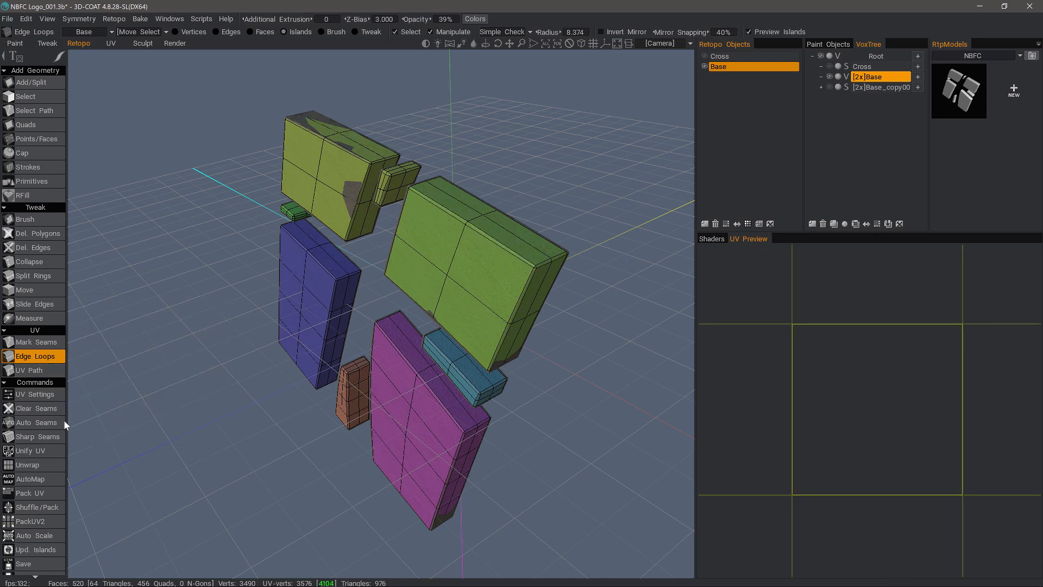
pyautogui.click(41, 422)
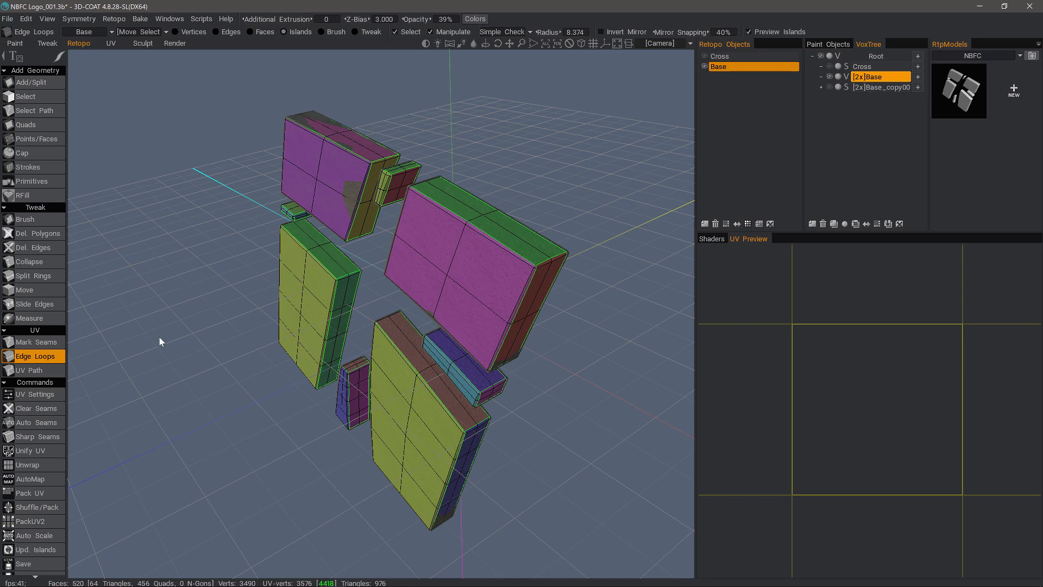
pyautogui.click(41, 465)
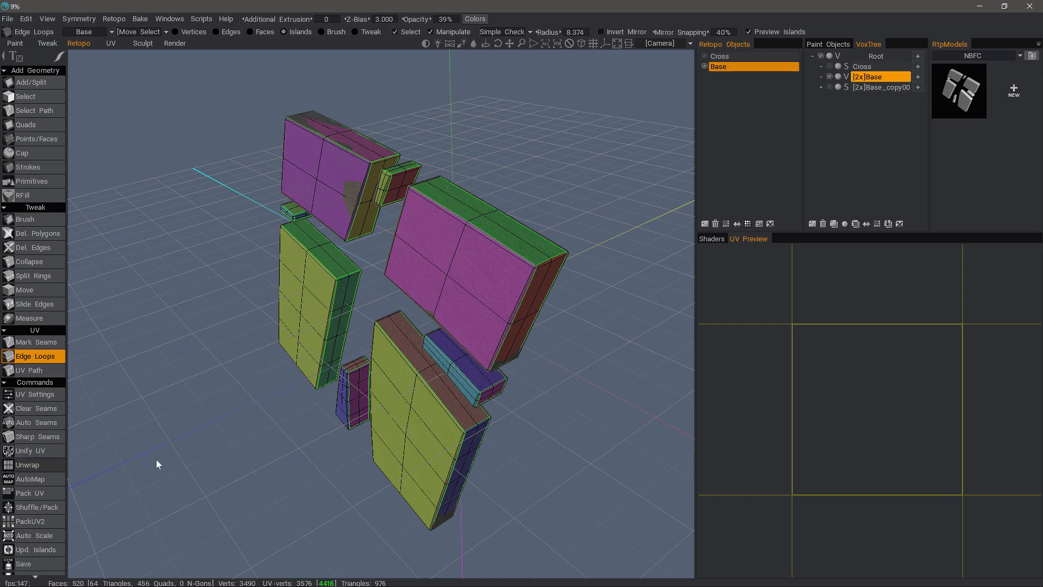